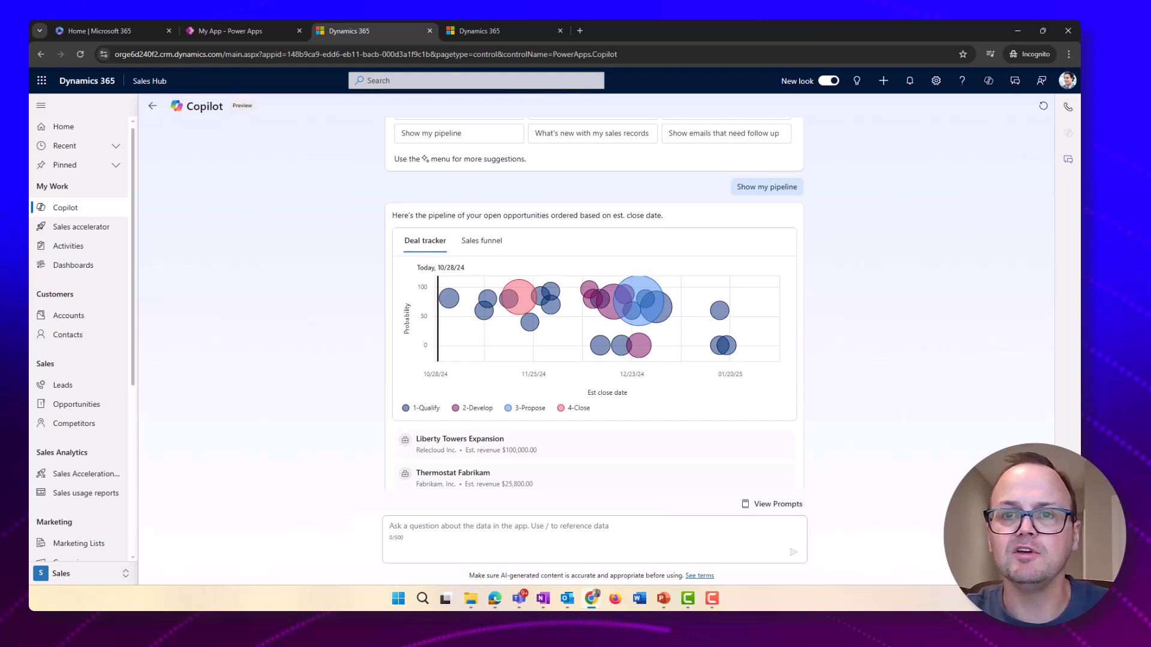
Switch to the Copilot setup tab and review the Copilot and Email (preview) options for all apps
click(476, 30)
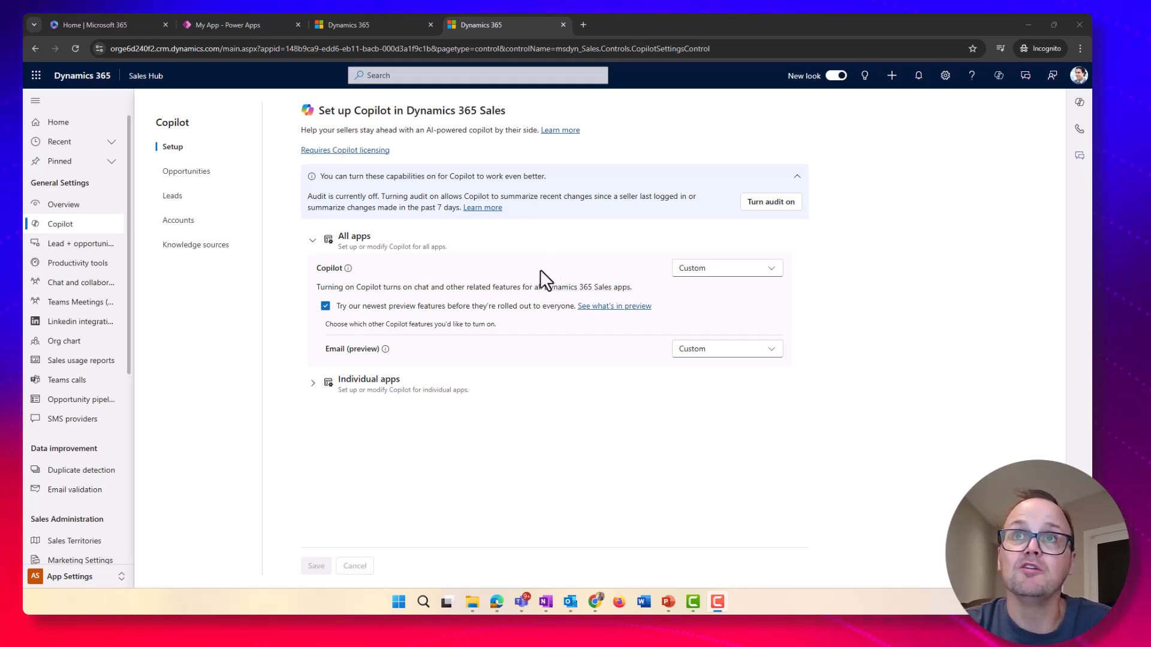
click(732, 275)
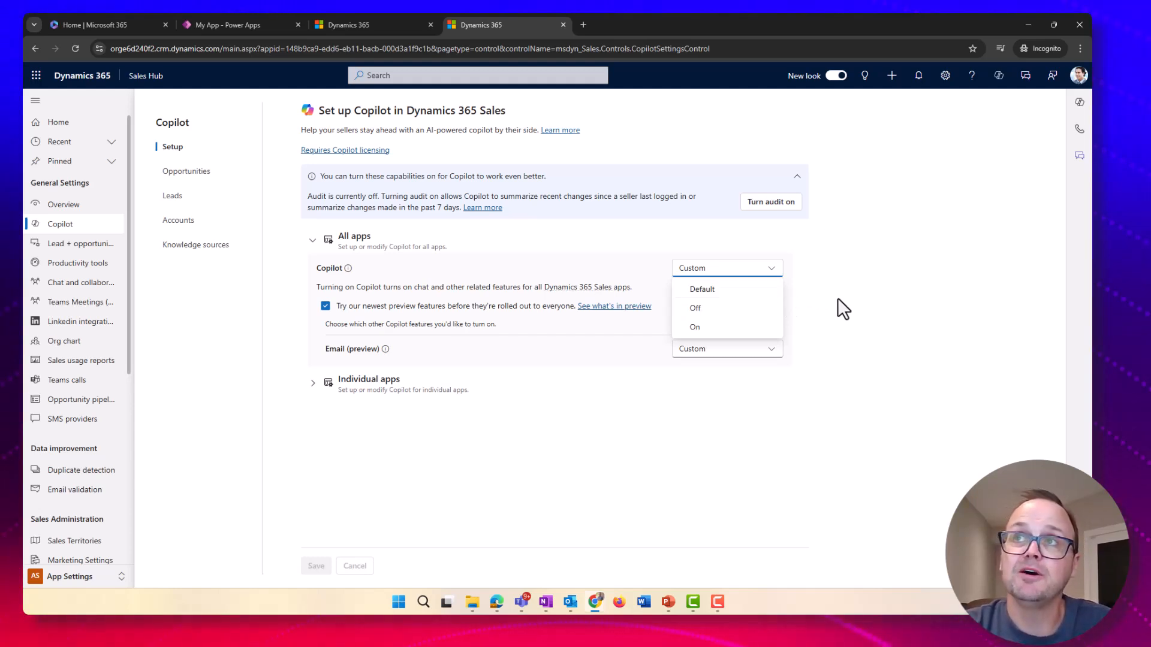
click(773, 269)
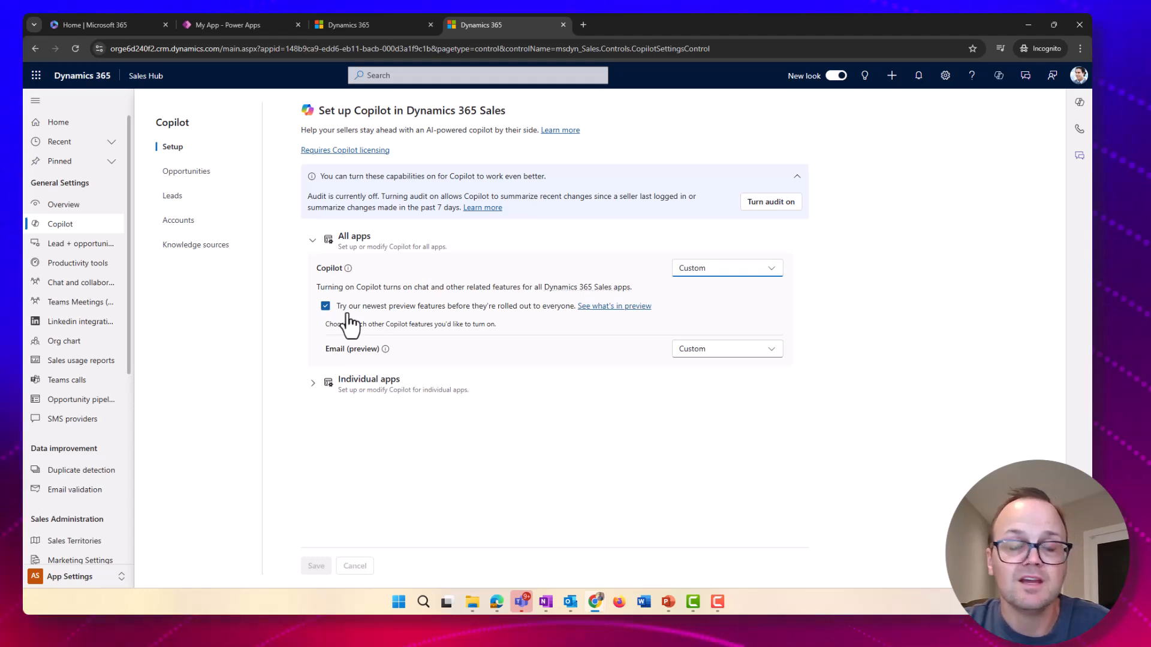
click(766, 360)
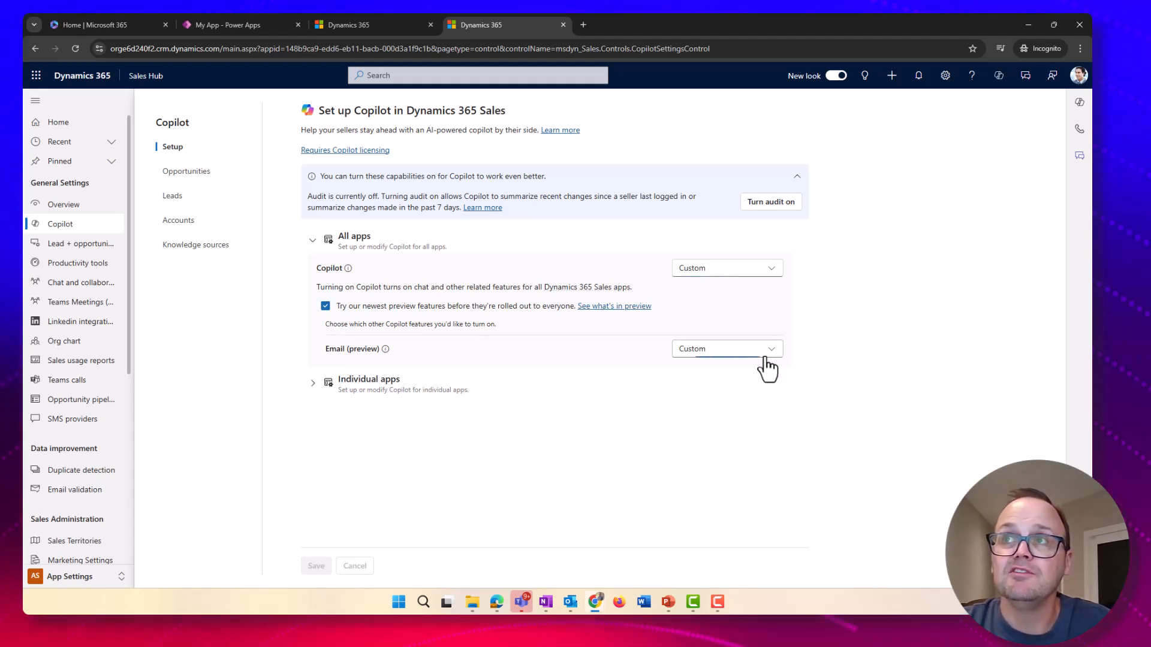
click(564, 351)
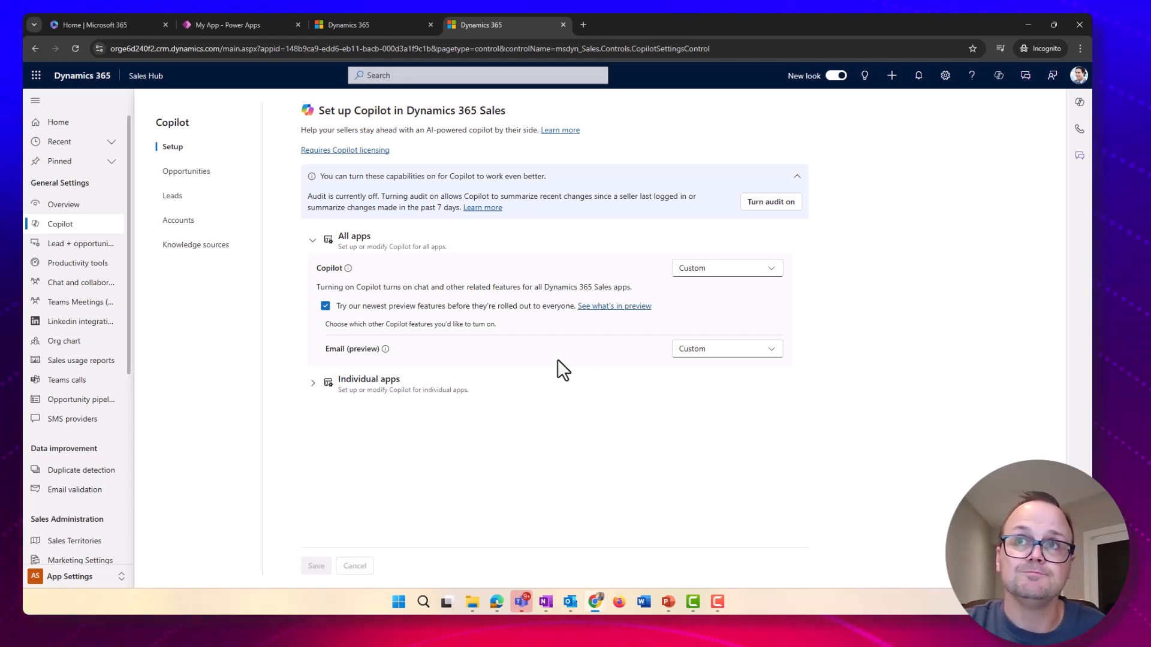
Expand the individual apps list and review the Sales Hub Copilot settings, then collapse the list
click(399, 396)
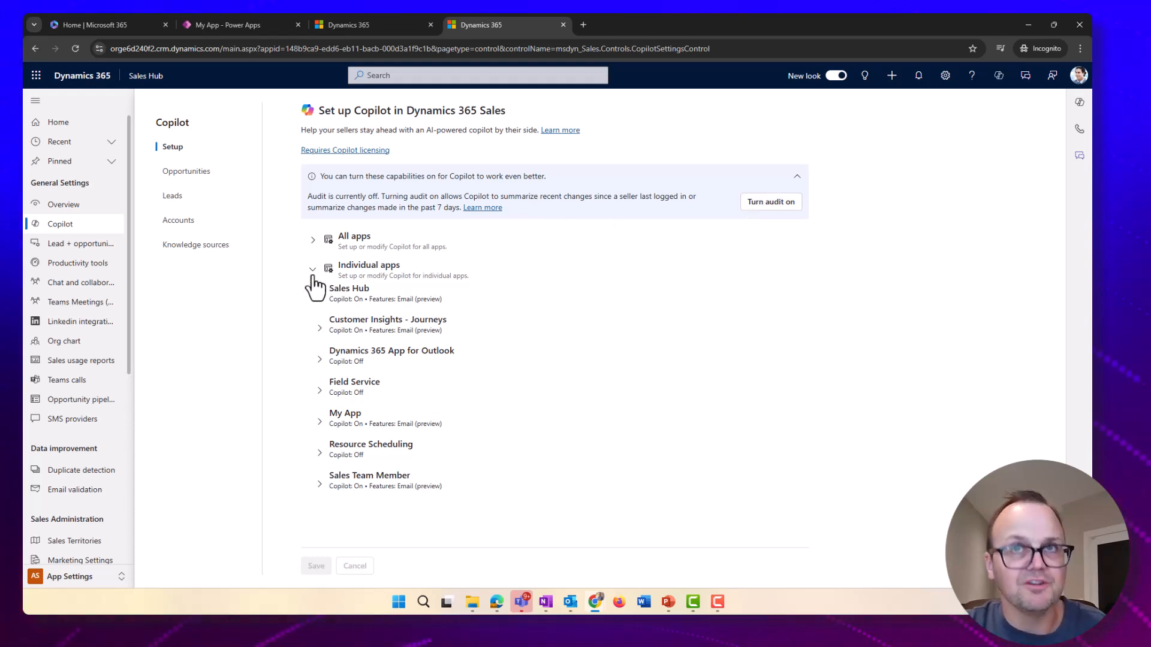
click(327, 303)
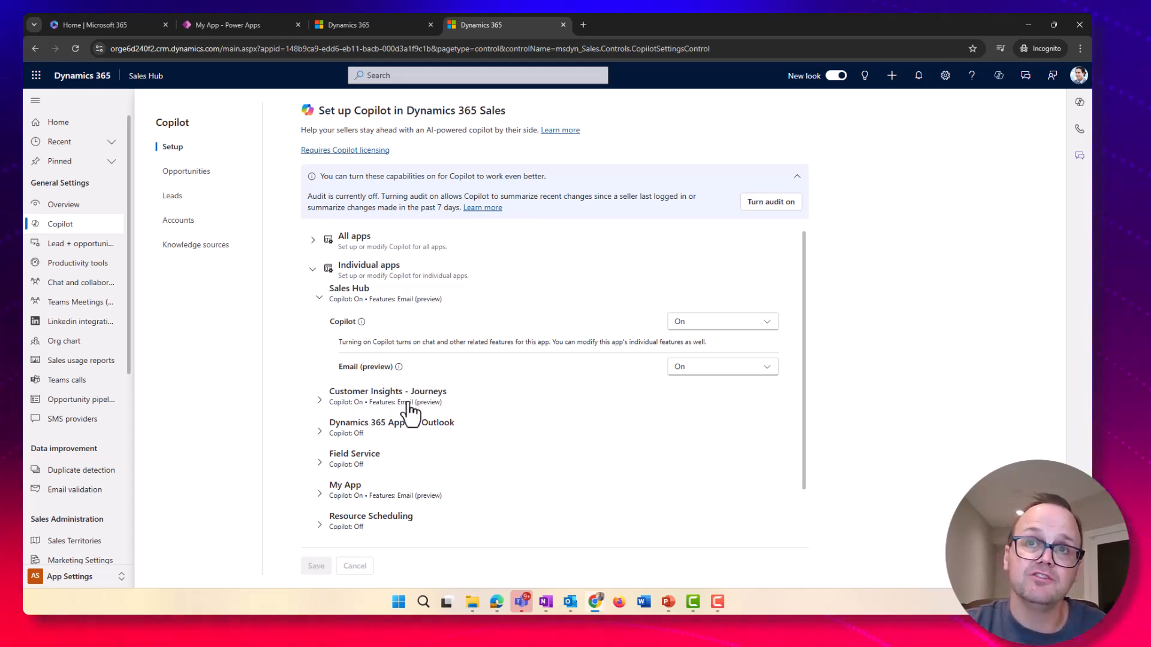
scroll(411, 413, down, 1)
scroll(413, 407, up, 1)
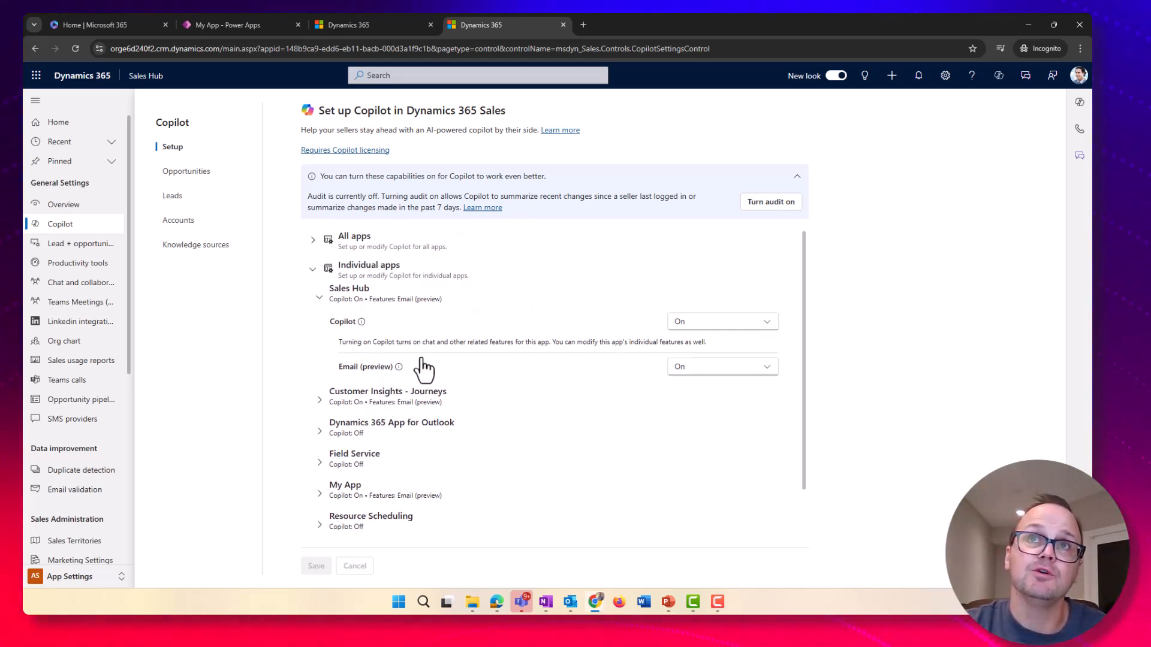
click(312, 268)
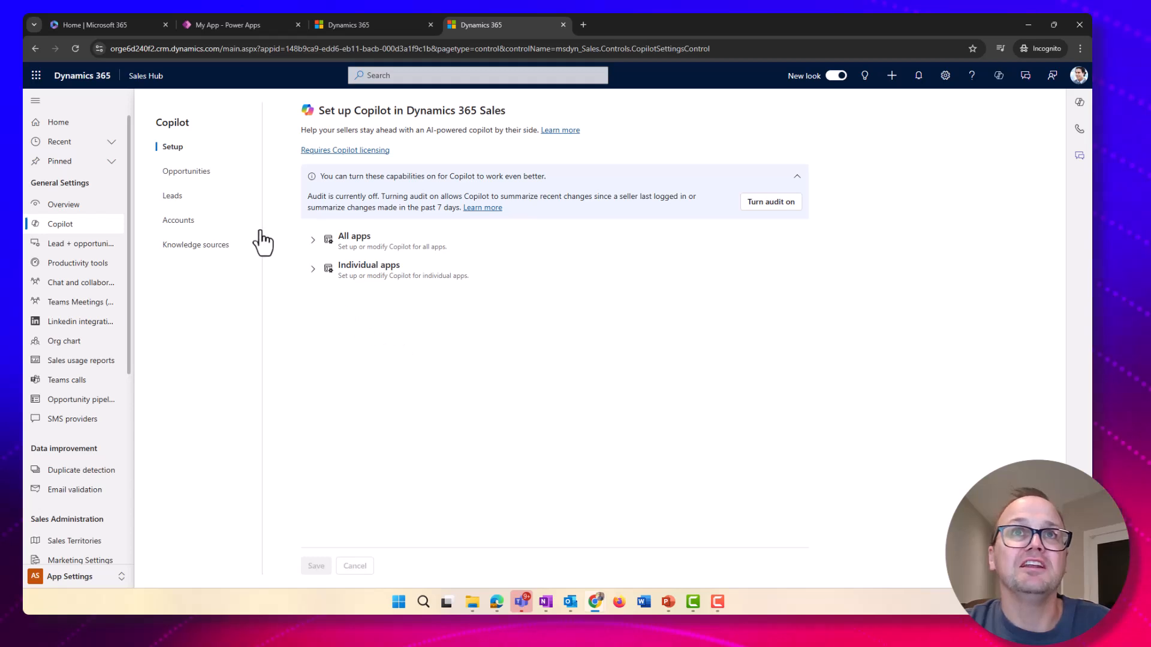
Open the Opportunity settings and review the fields included in the opportunity summary
click(192, 172)
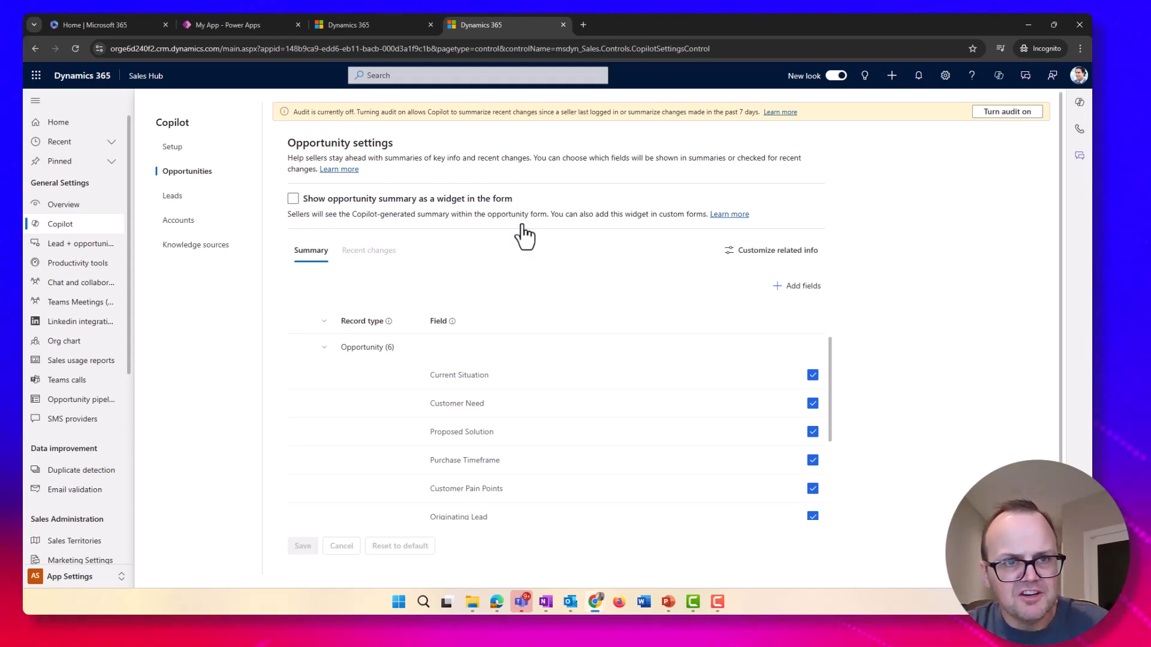
scroll(518, 277, down, 1)
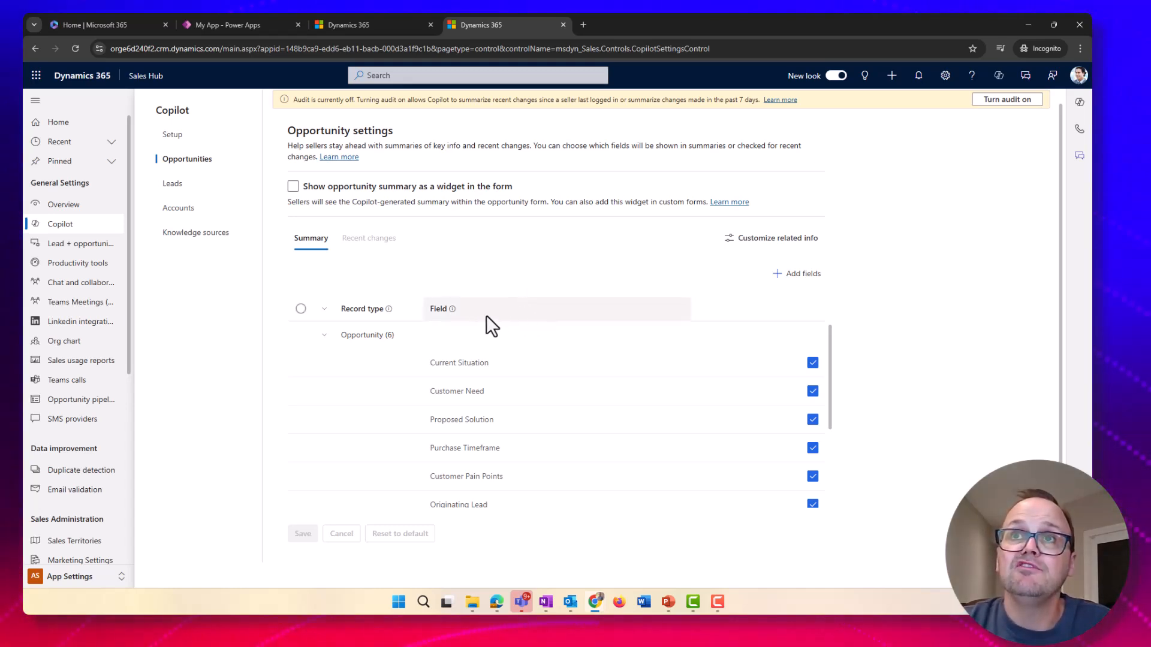
scroll(486, 318, down, 2)
scroll(588, 384, up, 3)
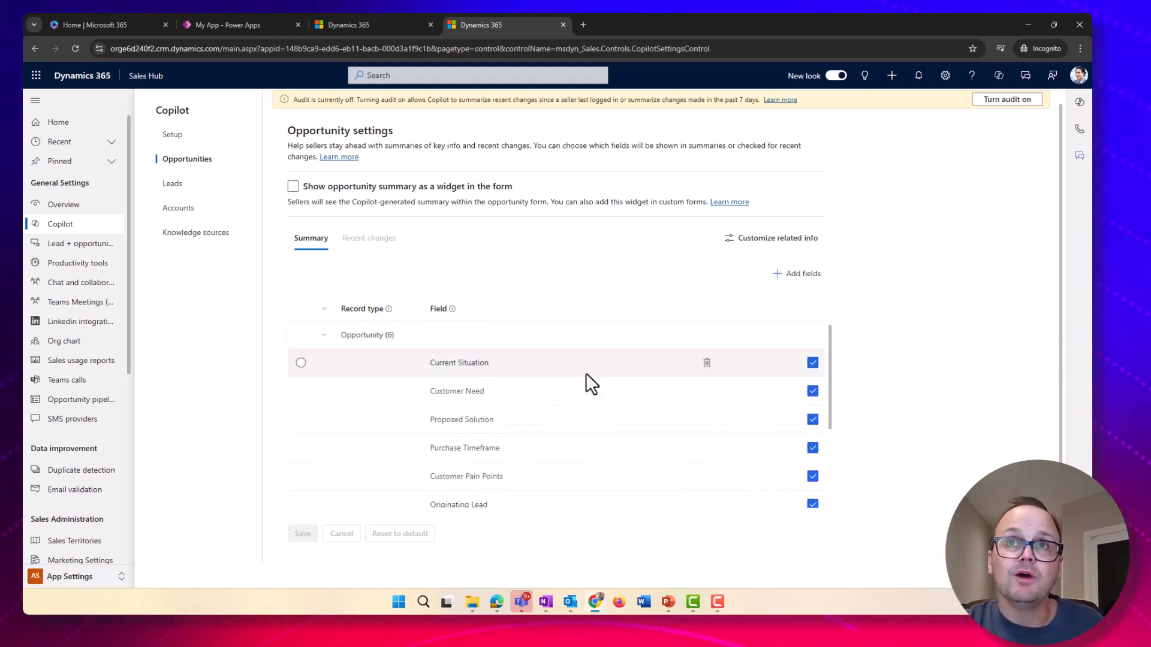
scroll(587, 389, down, 2)
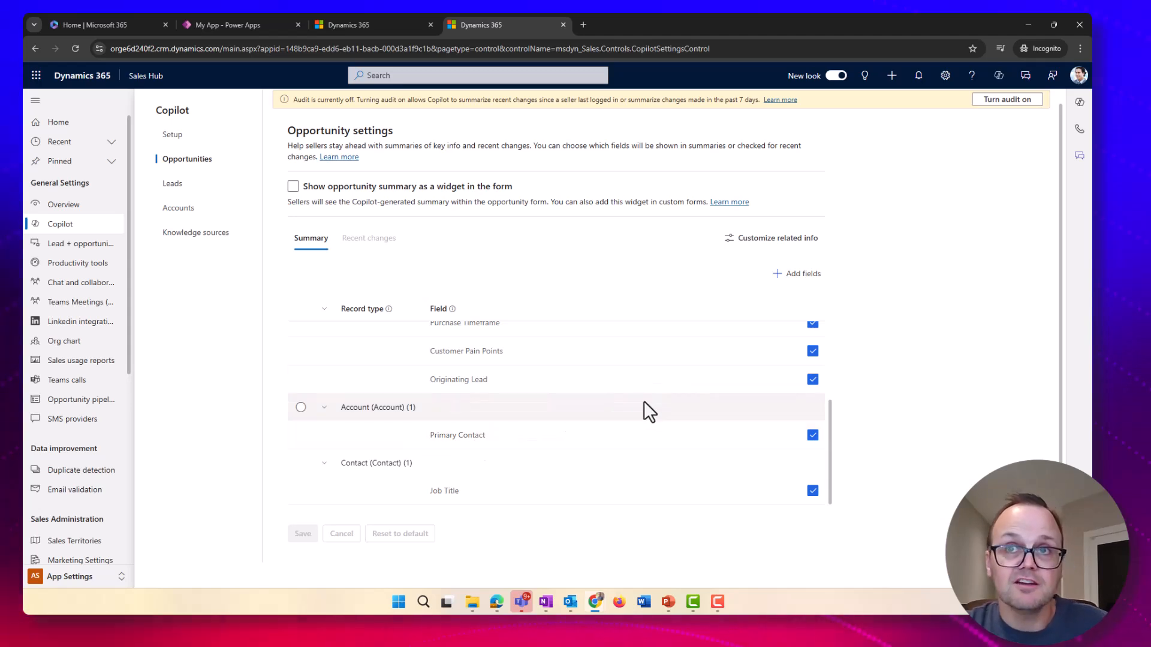
scroll(643, 401, up, 2)
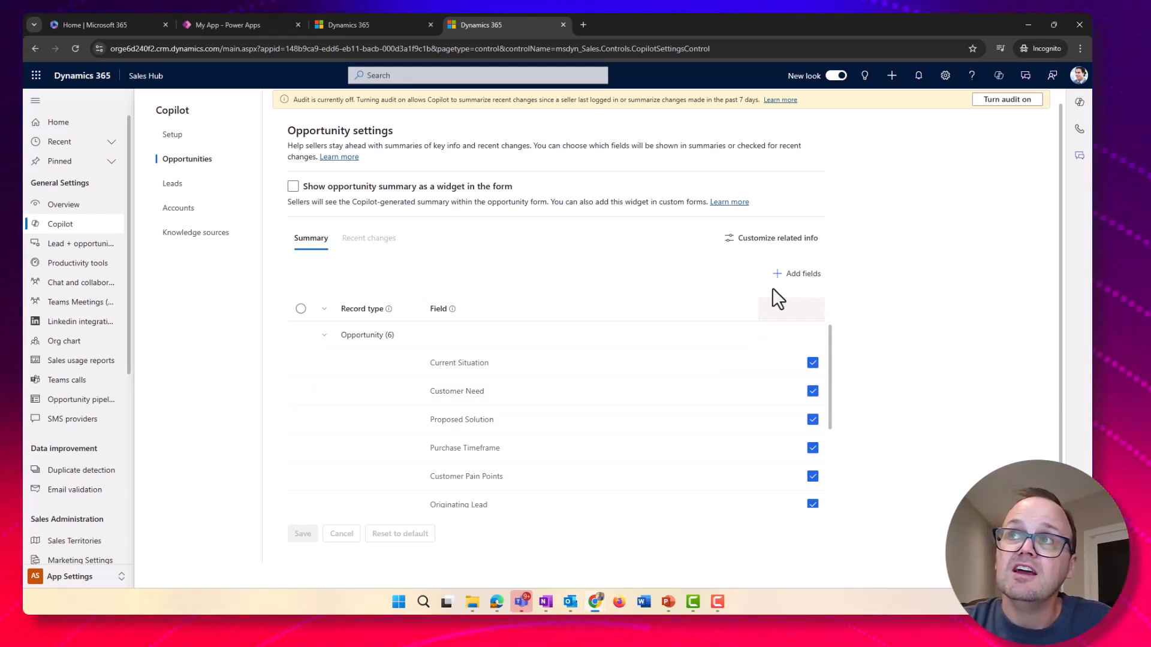
Turn off Customer Pain Points in the opportunity summary fields
click(789, 277)
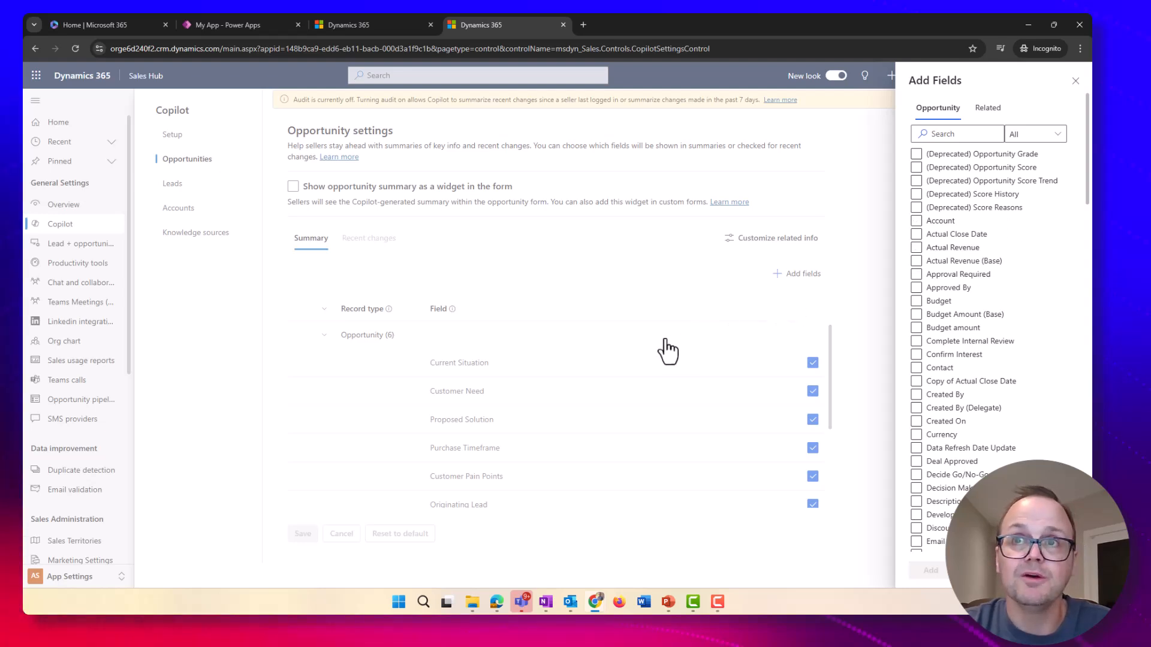
click(981, 570)
scroll(549, 439, down, 1)
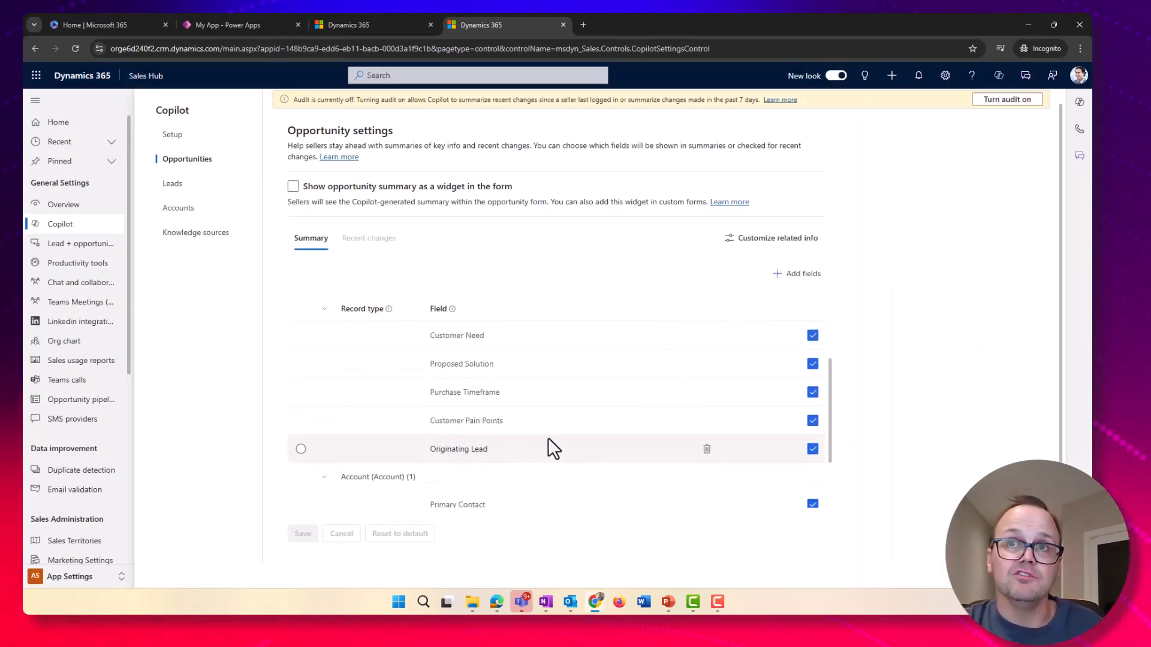
scroll(480, 422, down, 1)
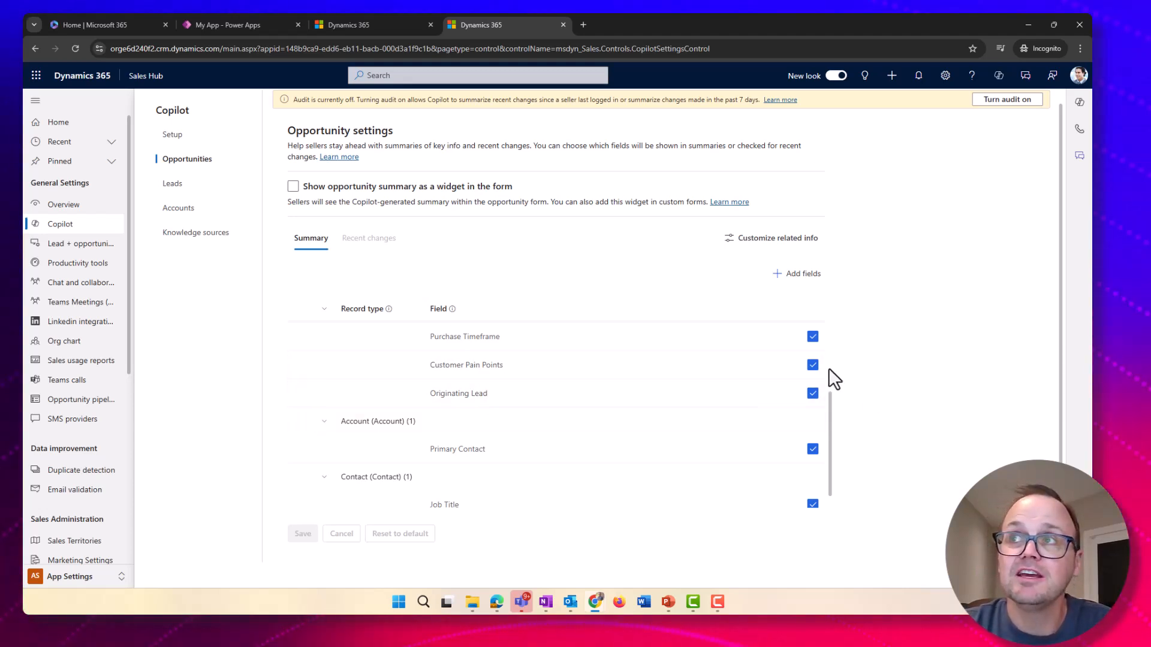
click(812, 365)
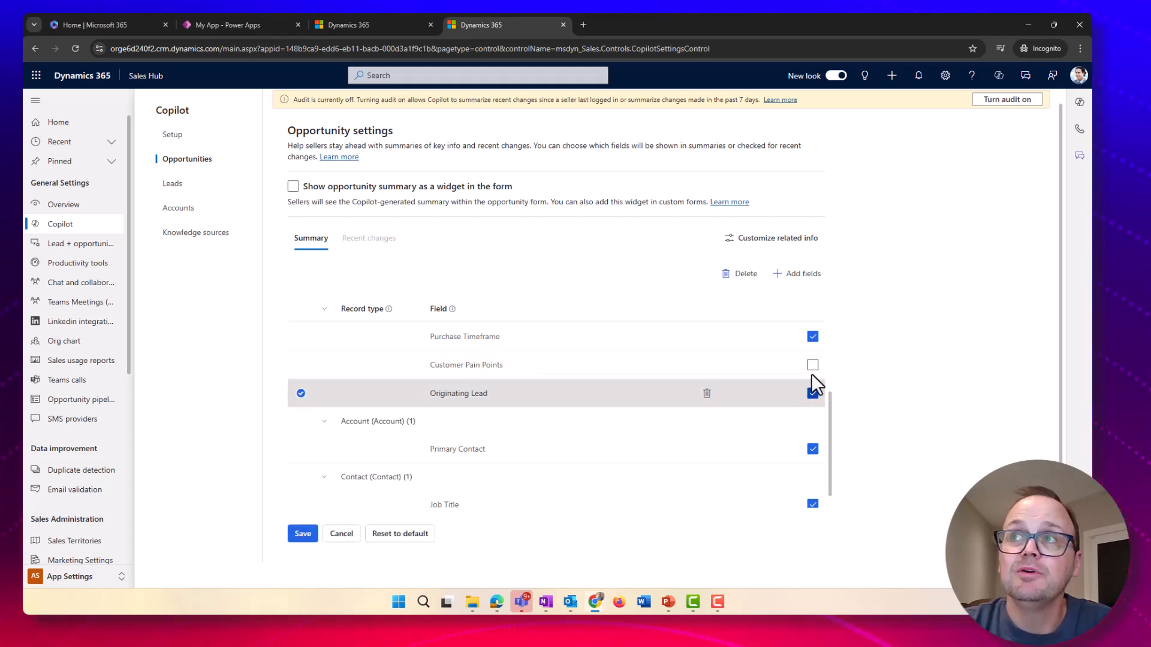
Add the Actual Close Date field to the opportunity summary
click(794, 275)
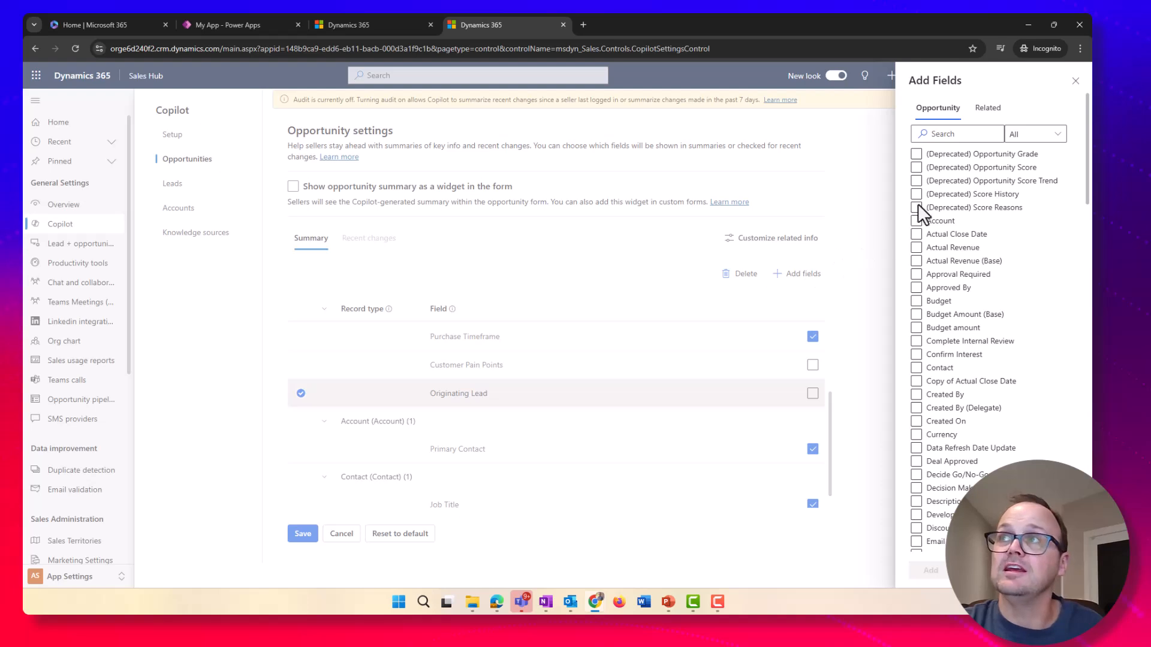
click(917, 234)
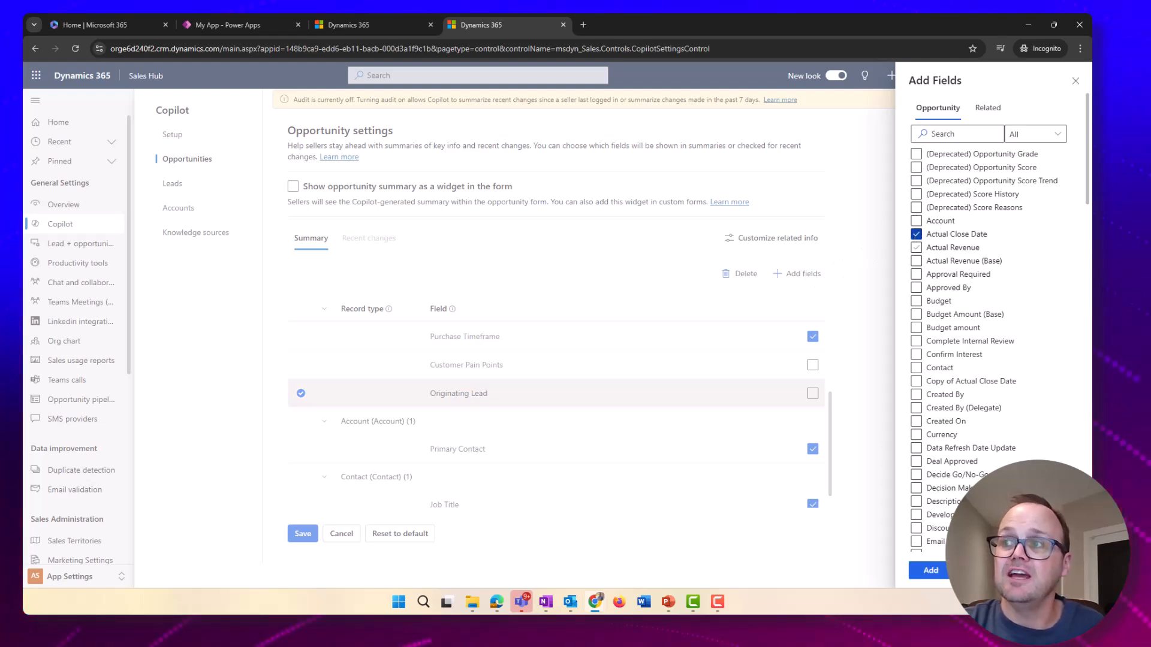
click(931, 571)
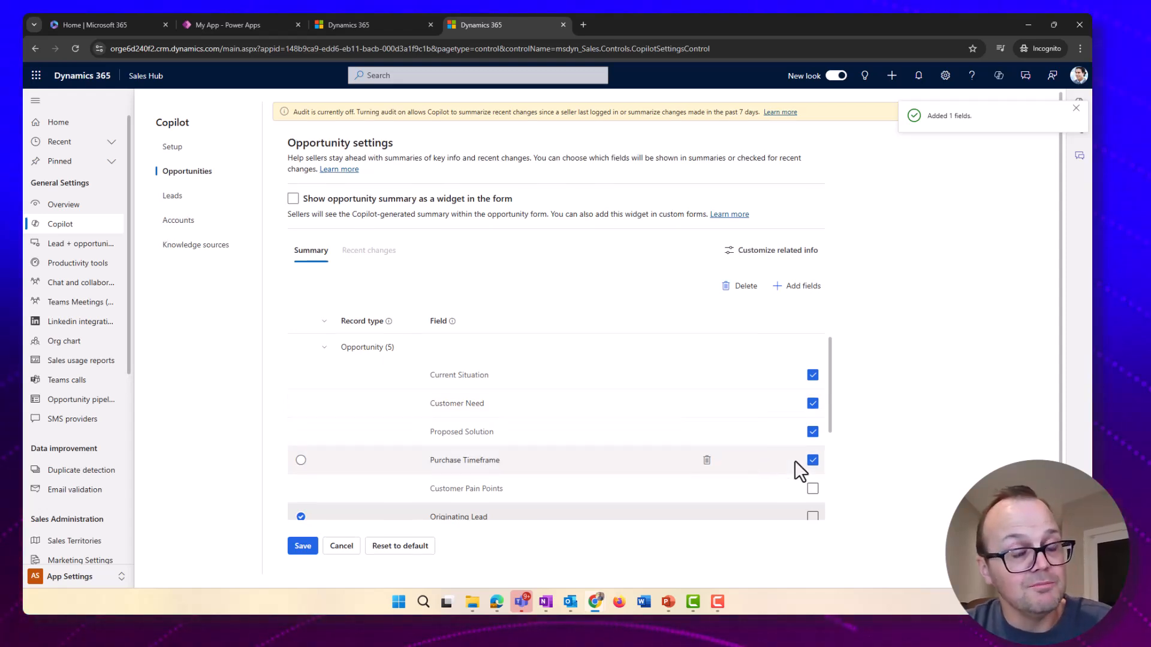
scroll(794, 460, down, 1)
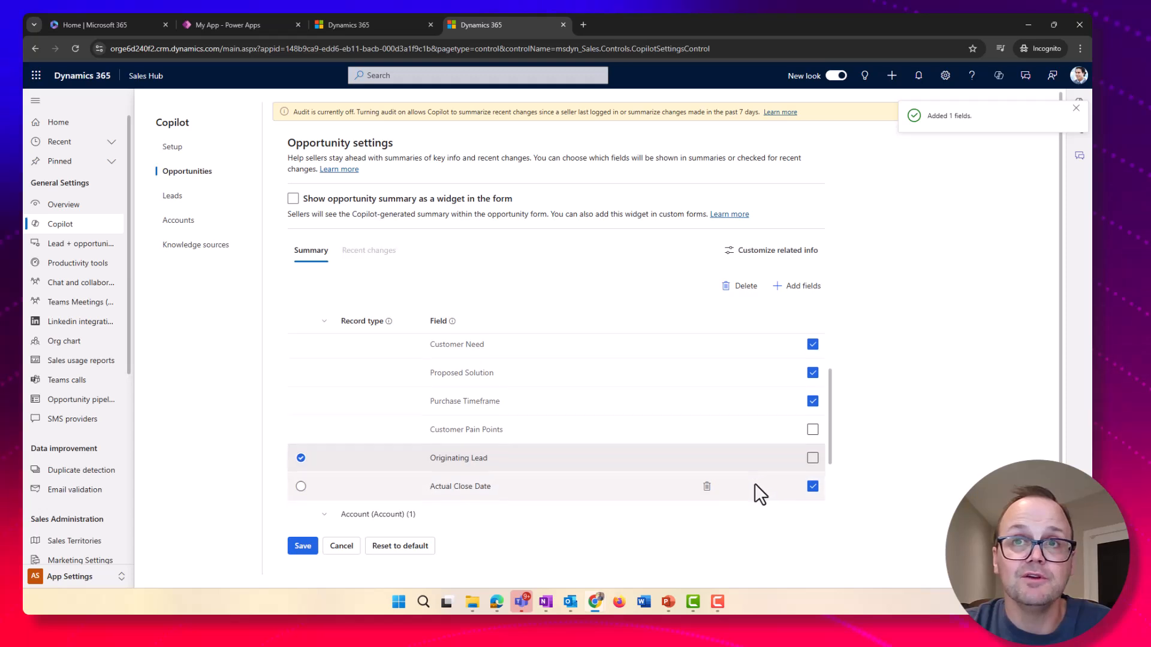
scroll(754, 483, up, 2)
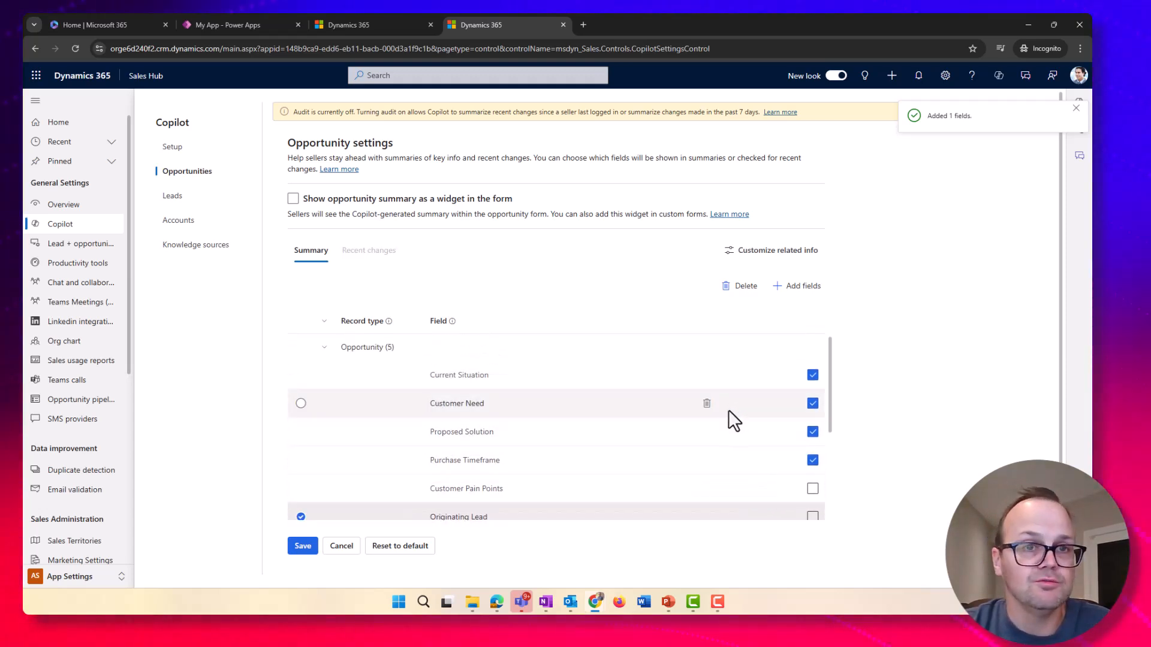
Review the Customize related info options for opportunities, then open the Lead settings
click(772, 252)
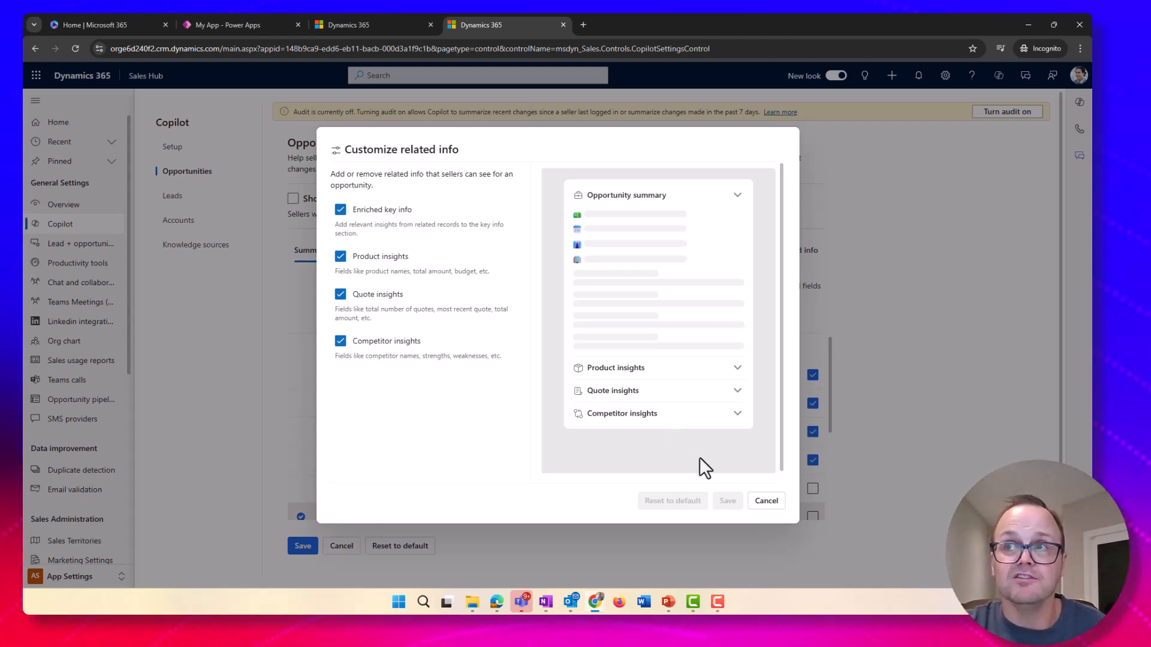
click(764, 502)
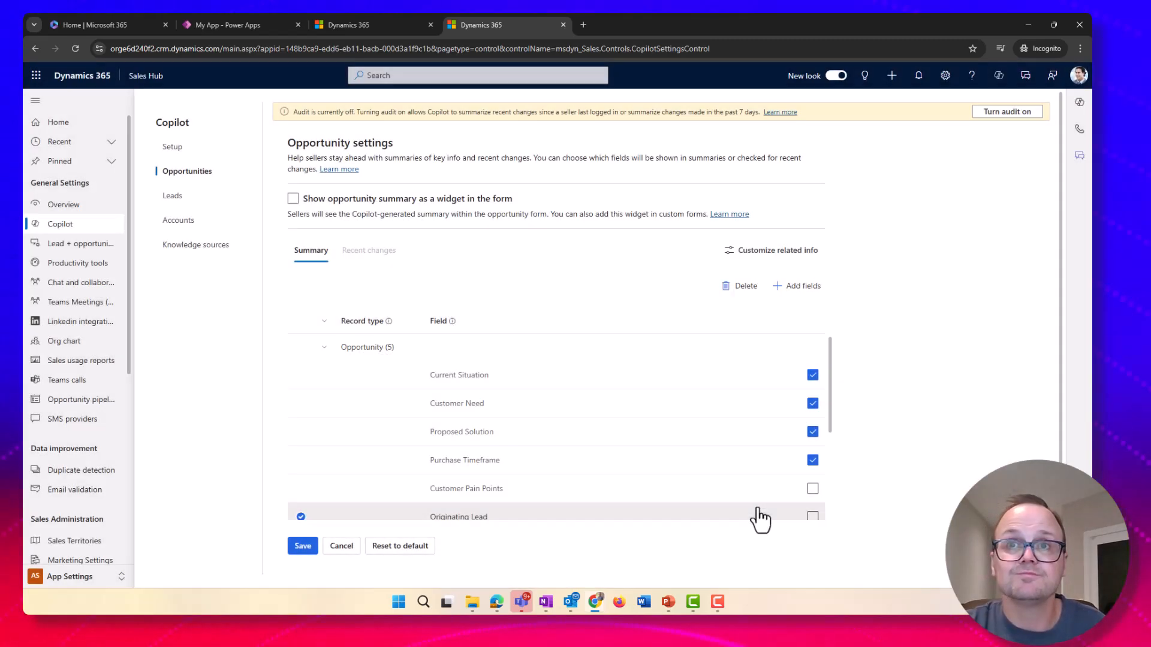
click(178, 219)
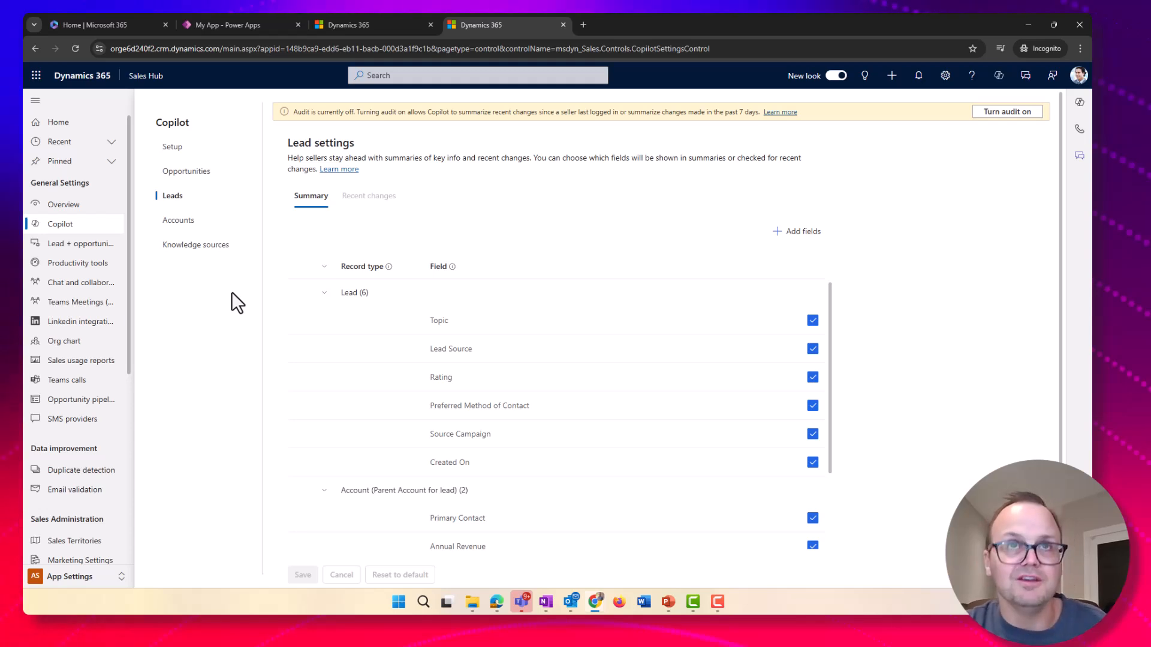
Open Knowledge sources and review the Configure SharePoint locations dialog without adding a location
click(178, 253)
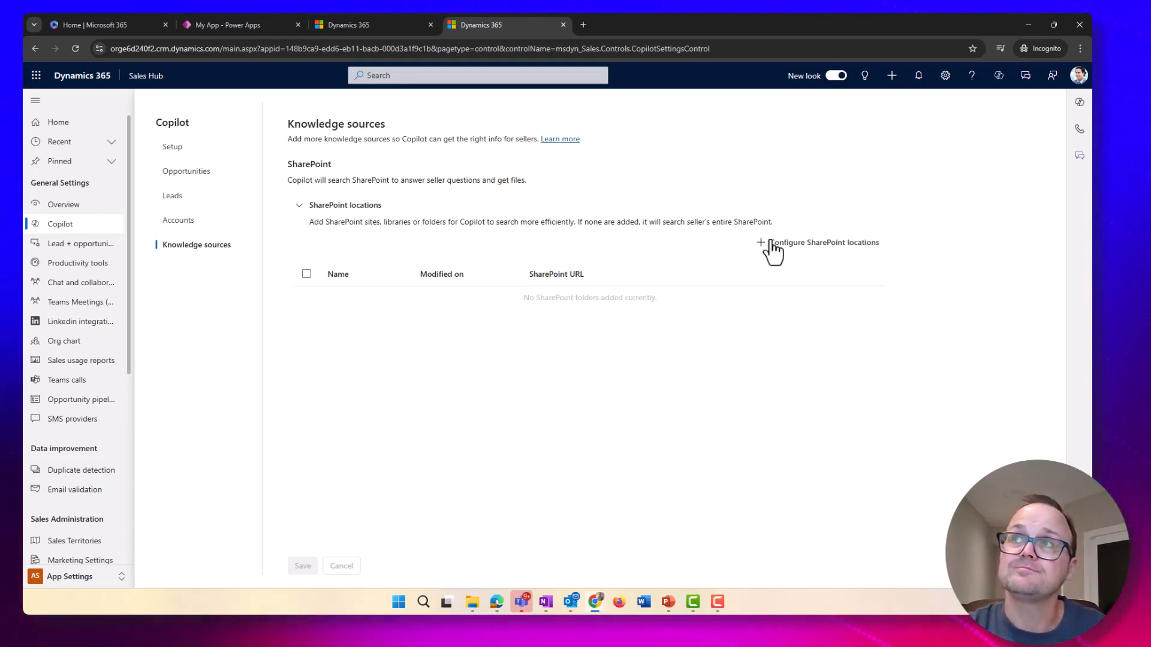
click(824, 242)
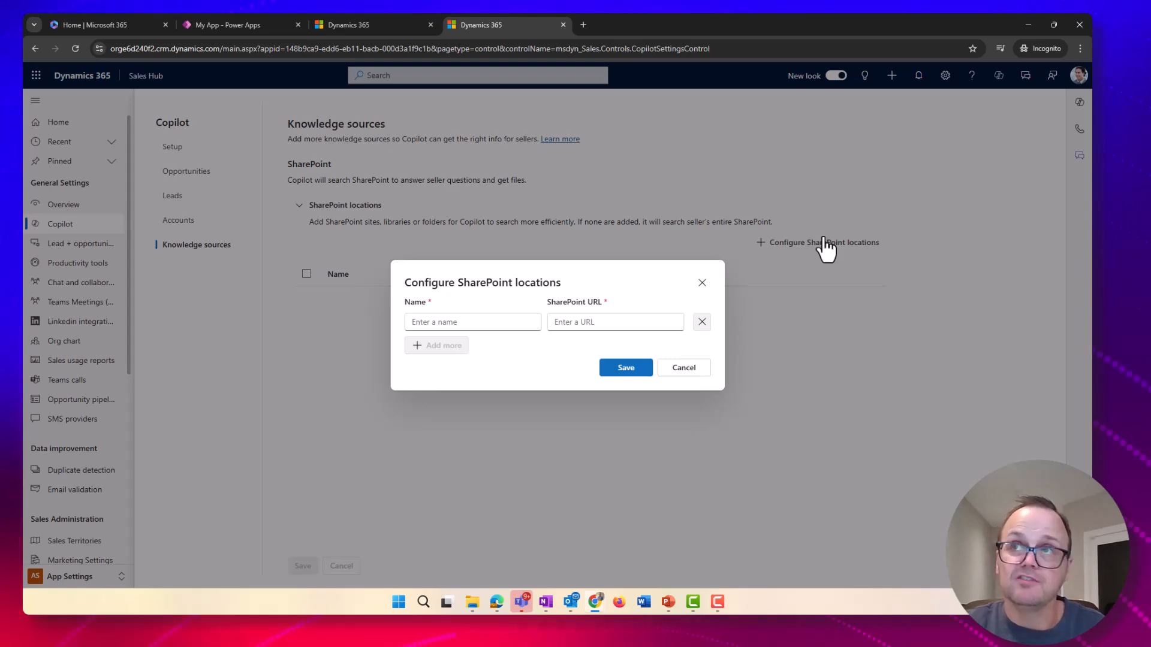
click(686, 367)
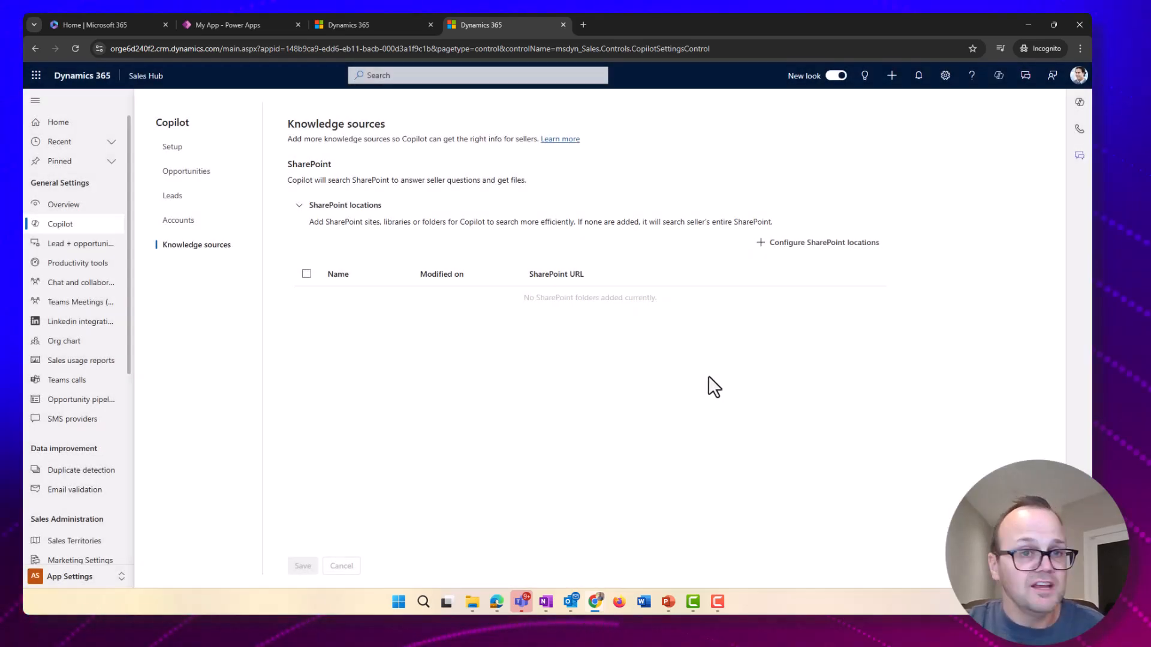